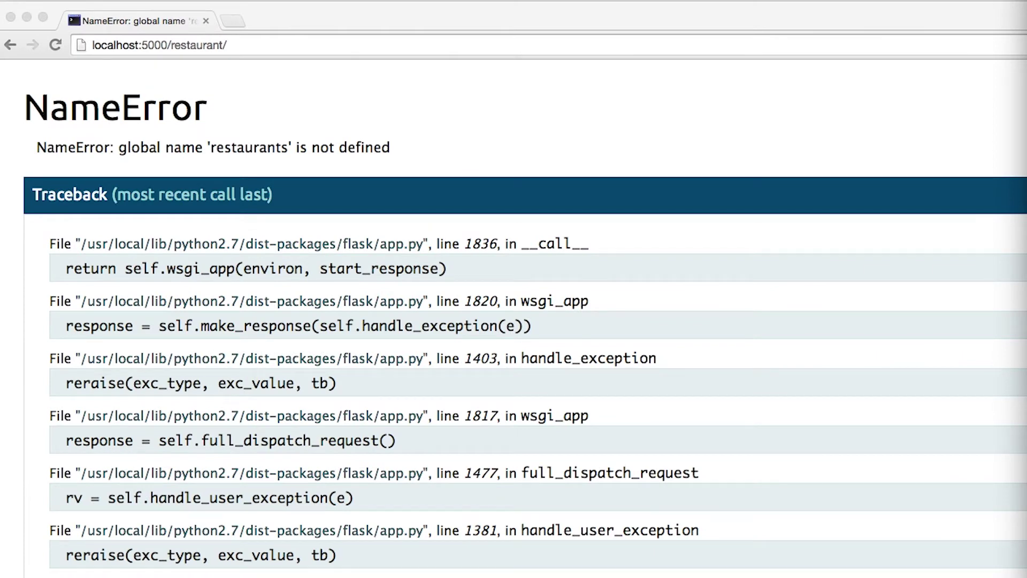
- Highlight the NameError about 'restaurants' in Chrome, then return to finalProject.py
{"action": "left_click_drag", "start_coordinate": [35, 147], "coordinate": [390, 148]}
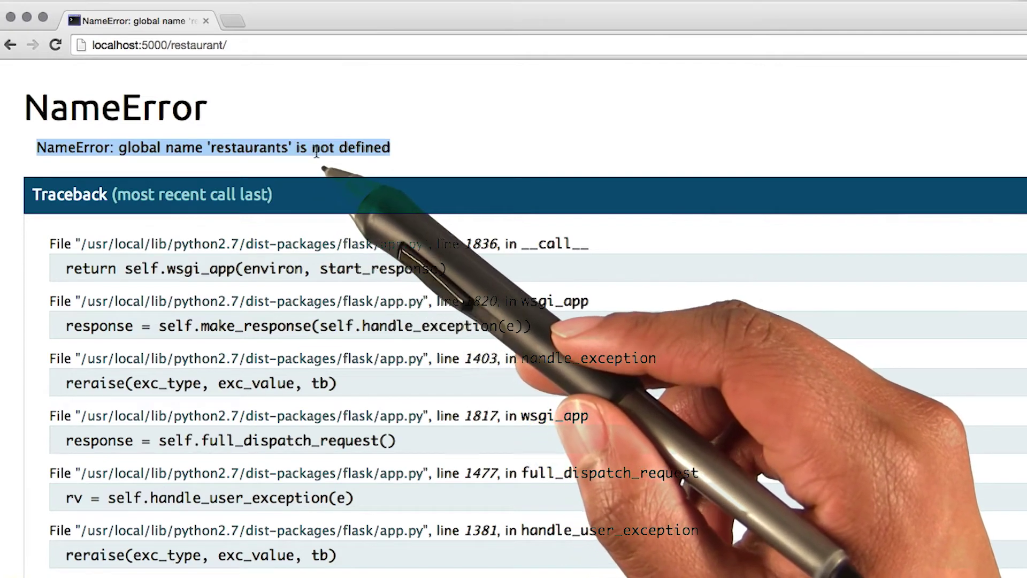
{"action": "double_click", "coordinate": [322, 149]}
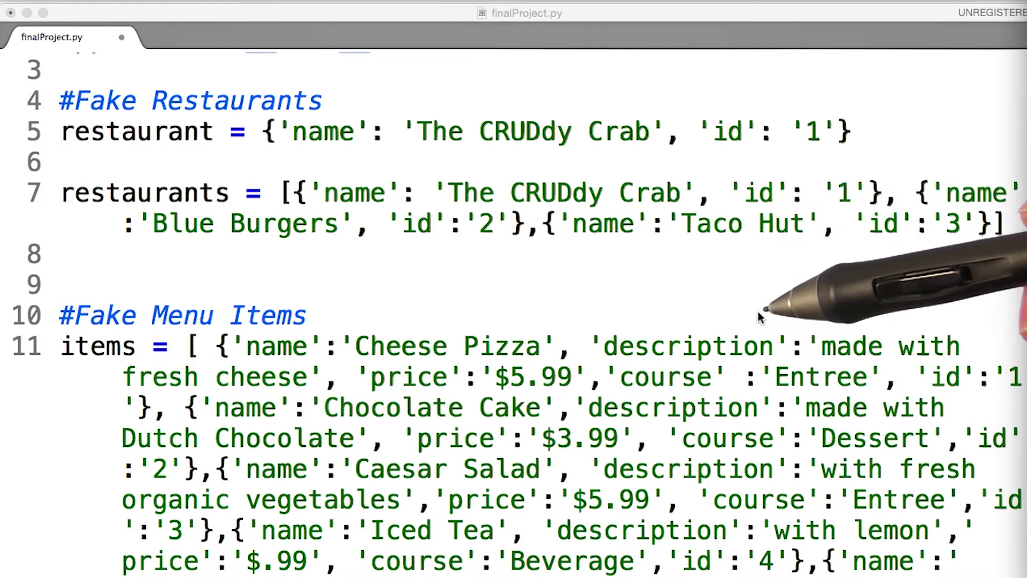
- Select the fake restaurant definitions on lines 4–8 of finalProject.py
{"action": "key", "text": "shift+Up"}
{"action": "key", "text": "shift+Up"}
{"action": "key", "text": "shift+Up"}
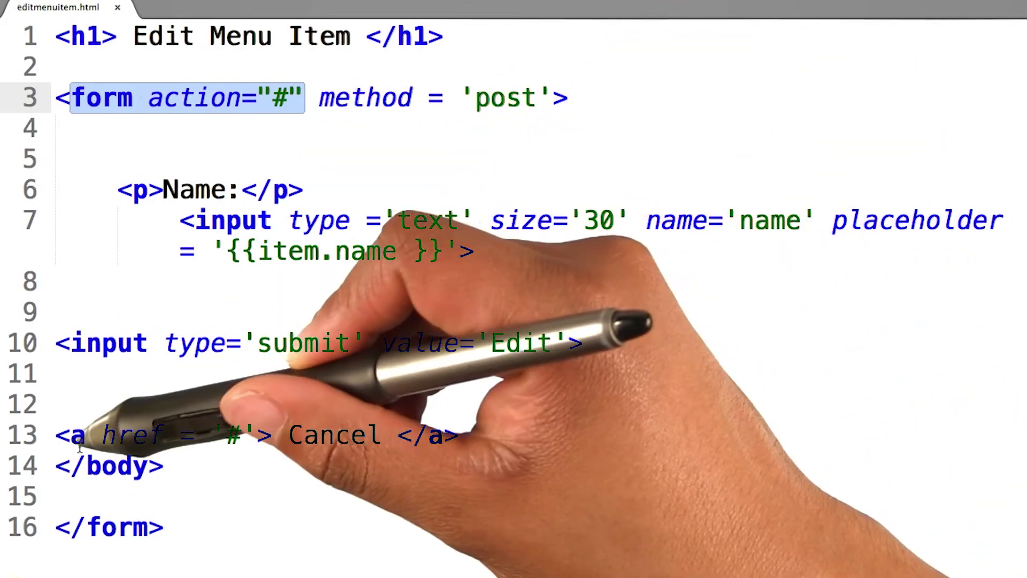
{"action": "left_click_drag", "start_coordinate": [71, 434], "coordinate": [242, 435]}
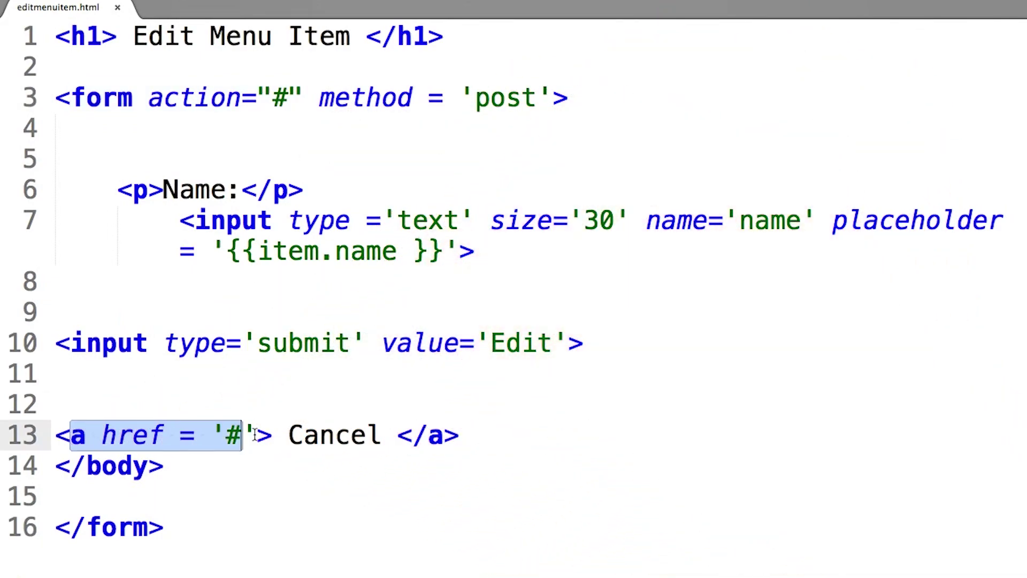